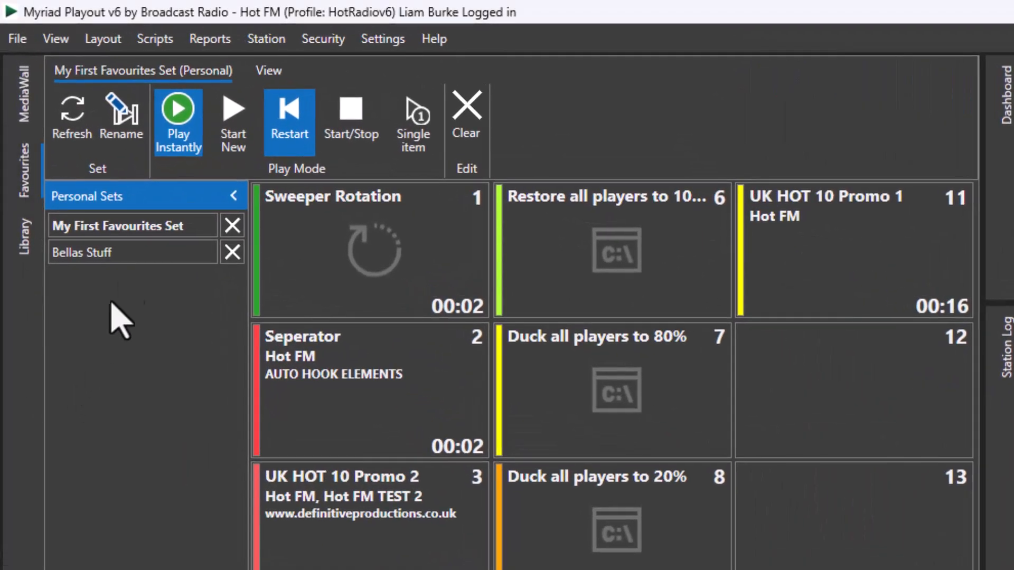
Look through the second personal favourites set, the list of shared sets and the items in My First Favourites Set
{"action": "left_click", "coordinate": [130, 253]}
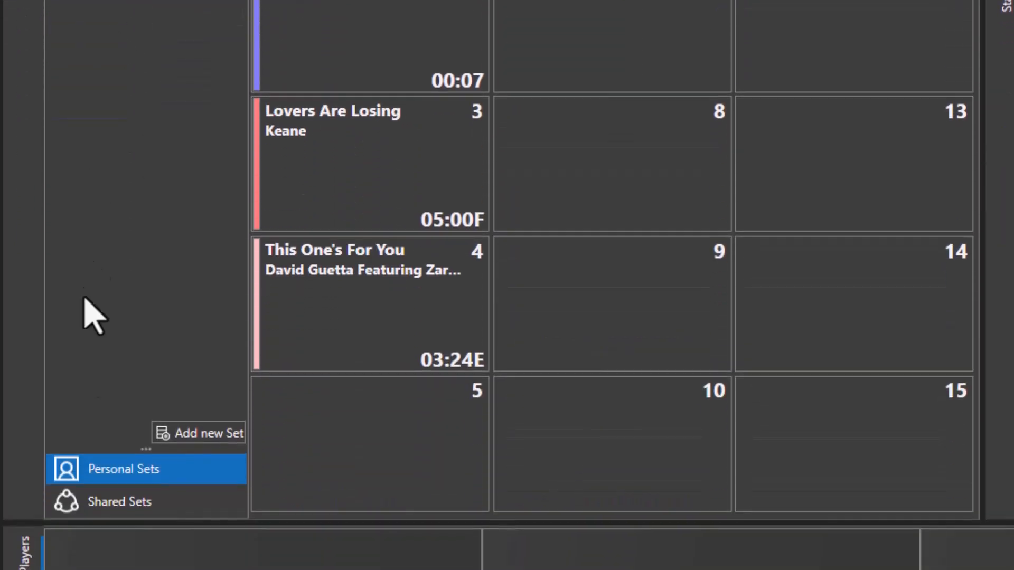
{"action": "left_click", "coordinate": [101, 508]}
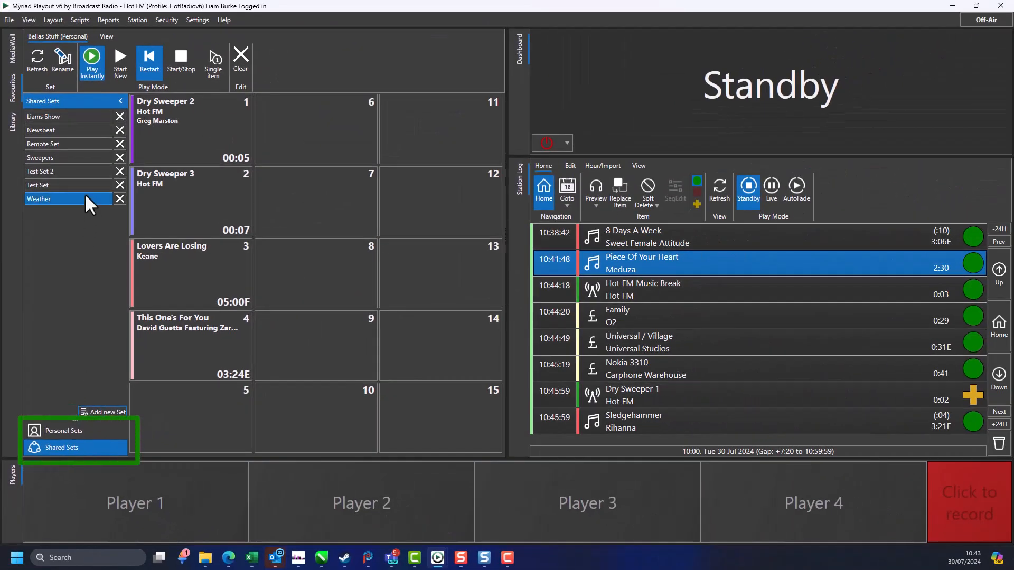
{"action": "left_click", "coordinate": [79, 117]}
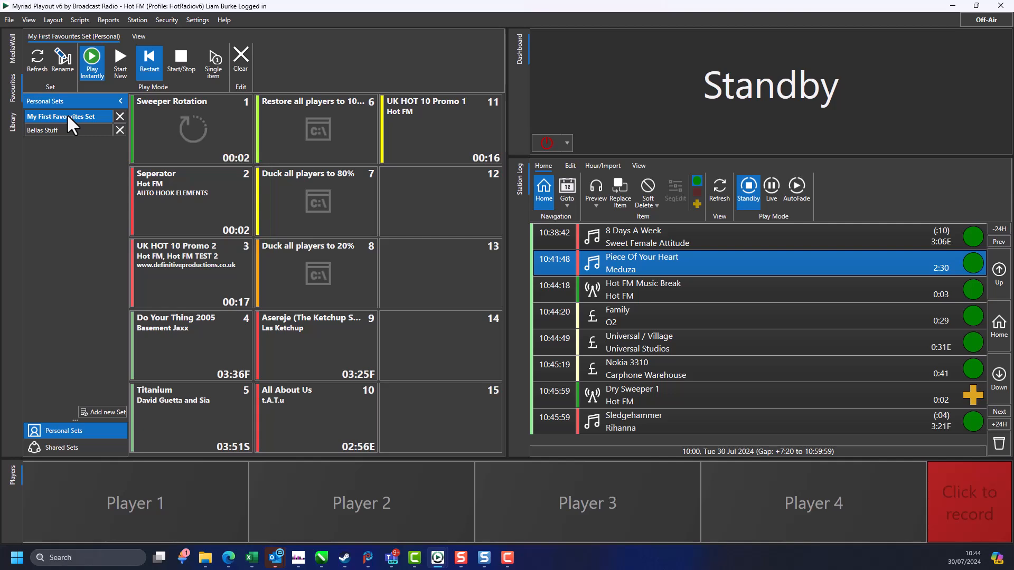
{"action": "left_click", "coordinate": [172, 197]}
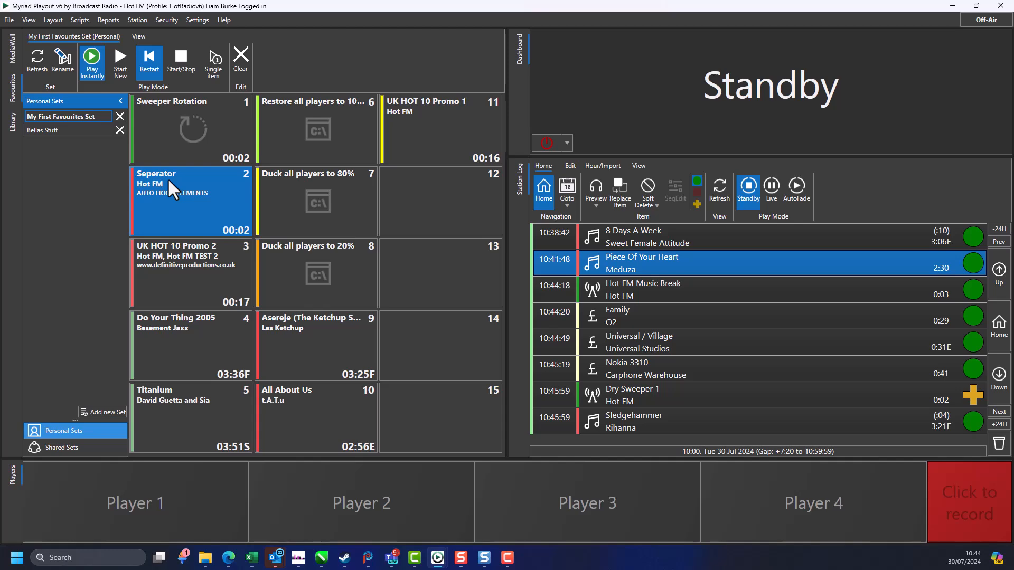
{"action": "left_click", "coordinate": [313, 143]}
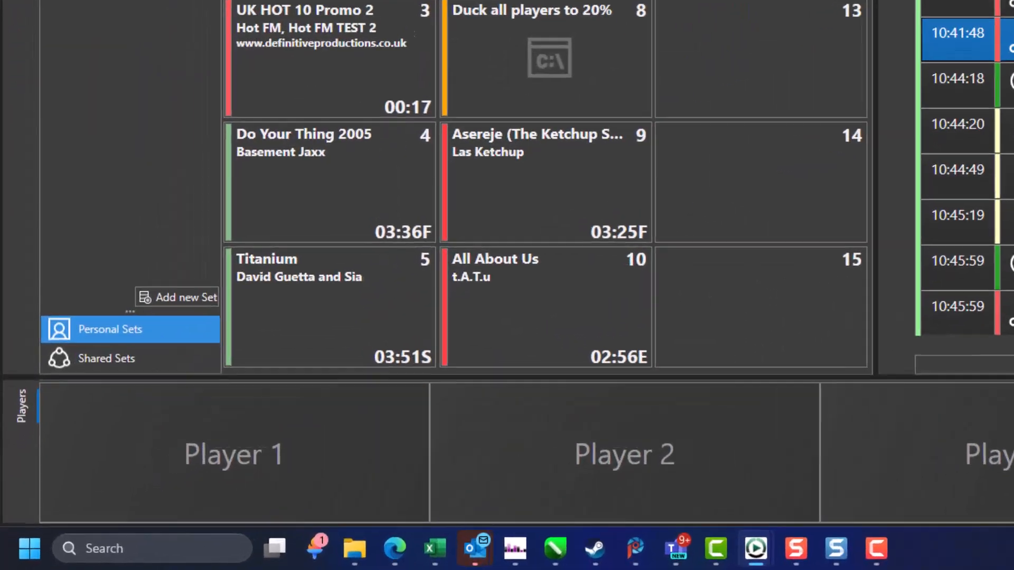
Add a new personal favourites set and rename it "Second Set"
{"action": "left_click", "coordinate": [220, 329]}
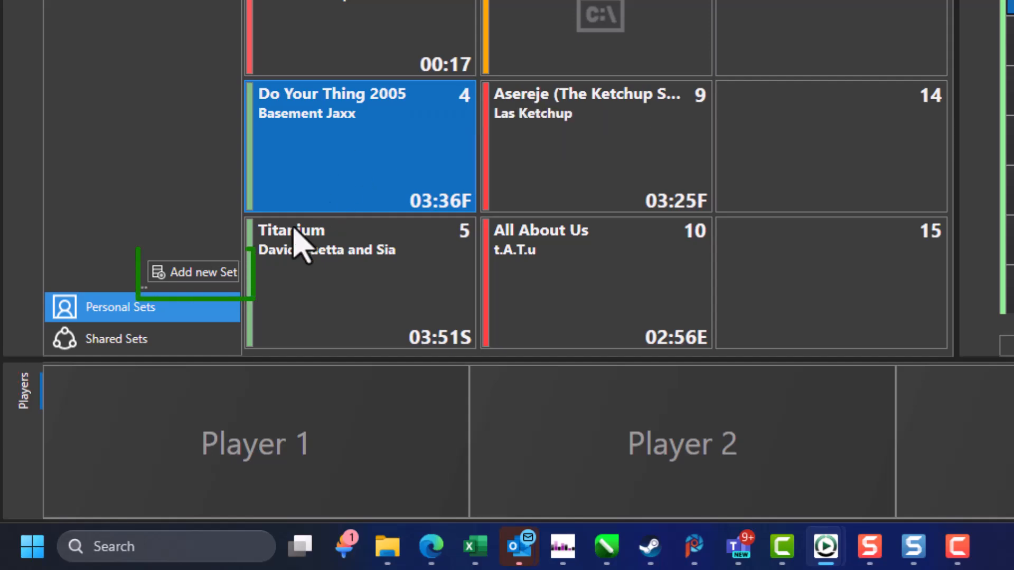
{"action": "left_click", "coordinate": [194, 275]}
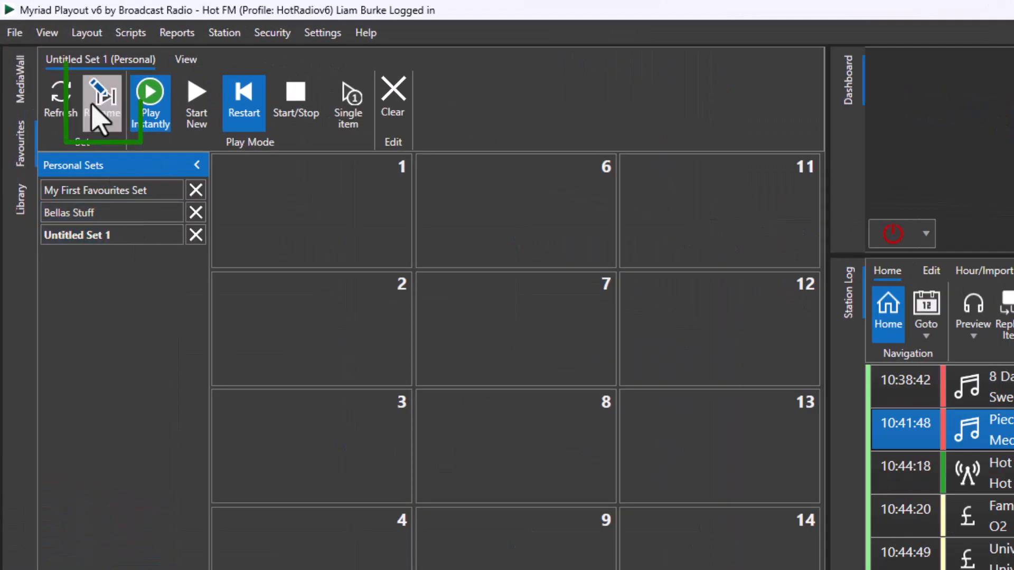
{"action": "left_click", "coordinate": [16, 58]}
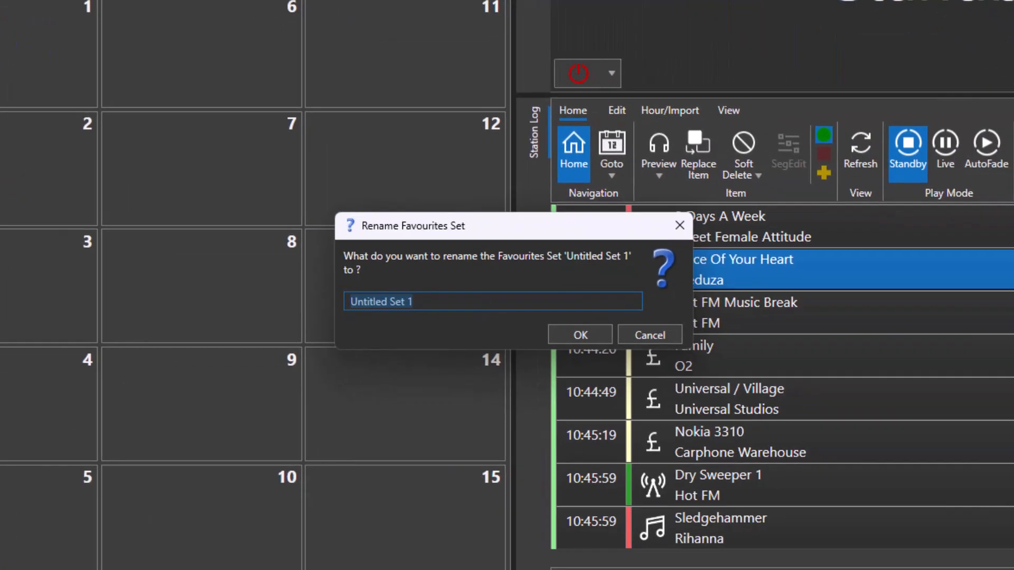
{"action": "type", "text": "Second S"}
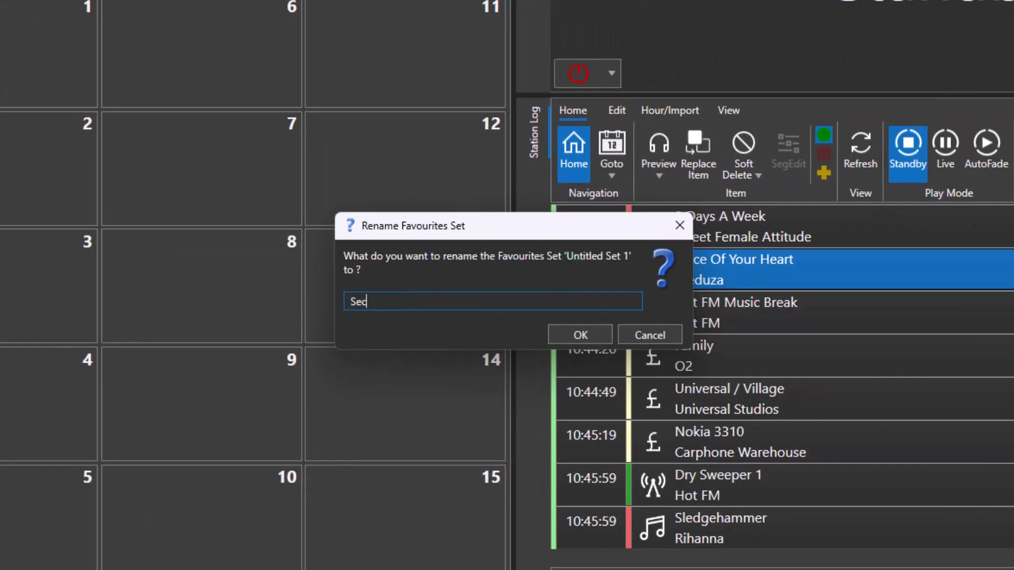
{"action": "type", "text": "et"}
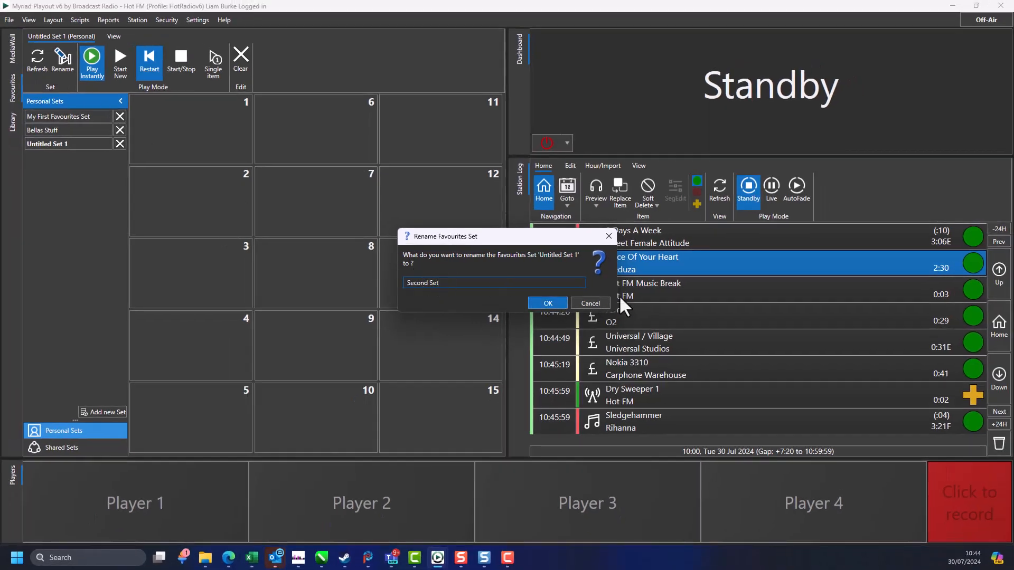
{"action": "key", "text": "Return"}
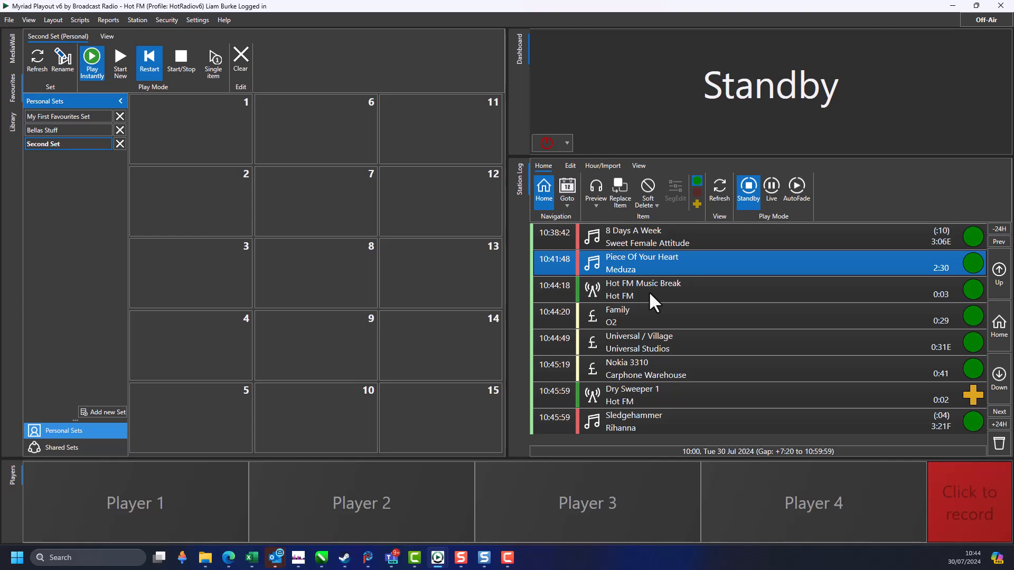
Add Hot FM Music Break from the station log to slot 1 and Random sweeper from the MediaWall to slot 2 of Second Set
{"action": "left_click_drag", "start_coordinate": [649, 291], "coordinate": [174, 134]}
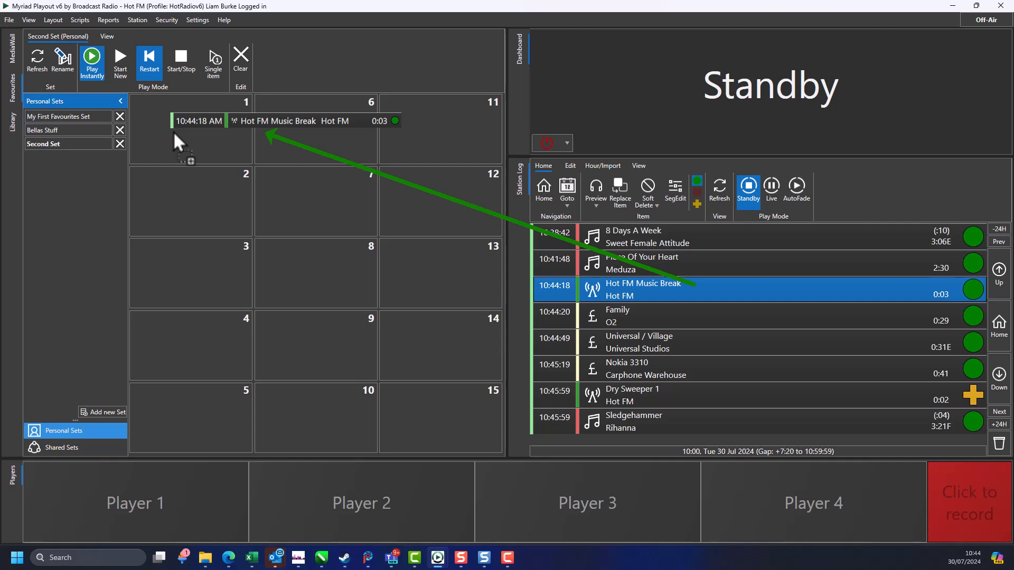
{"action": "left_click_drag", "start_coordinate": [174, 134], "coordinate": [176, 134]}
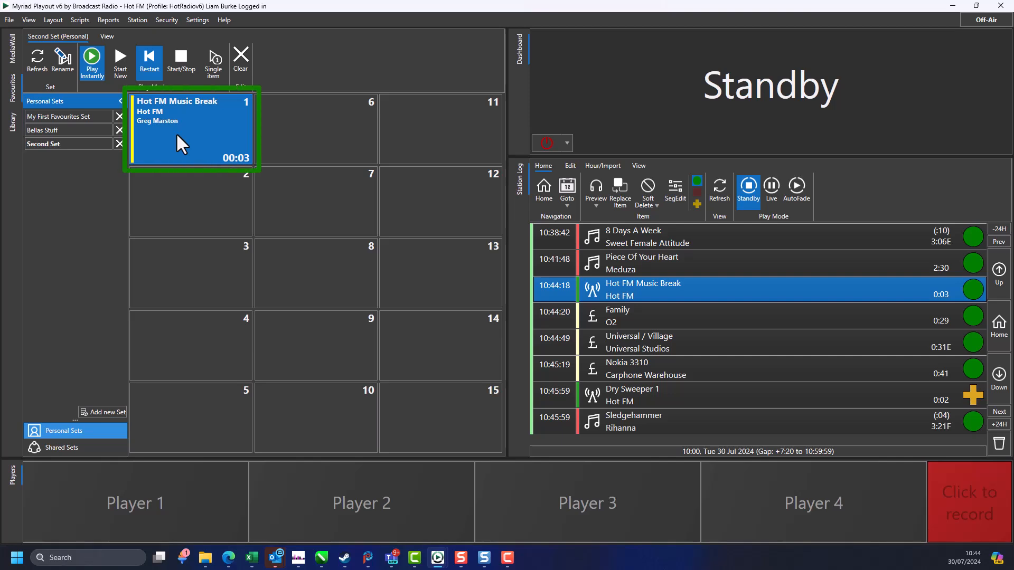
{"action": "left_click", "coordinate": [10, 42]}
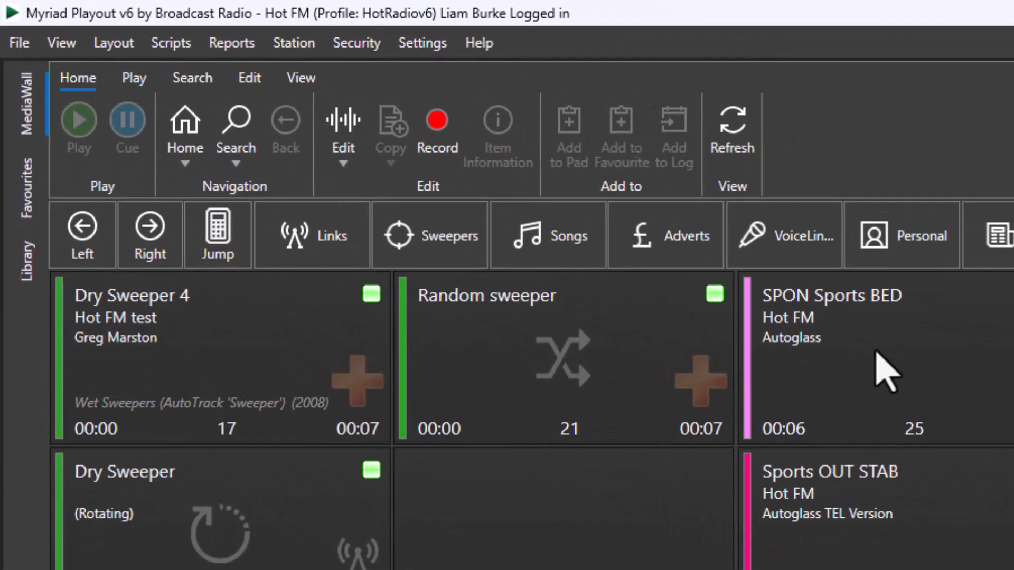
{"action": "left_click", "coordinate": [550, 359]}
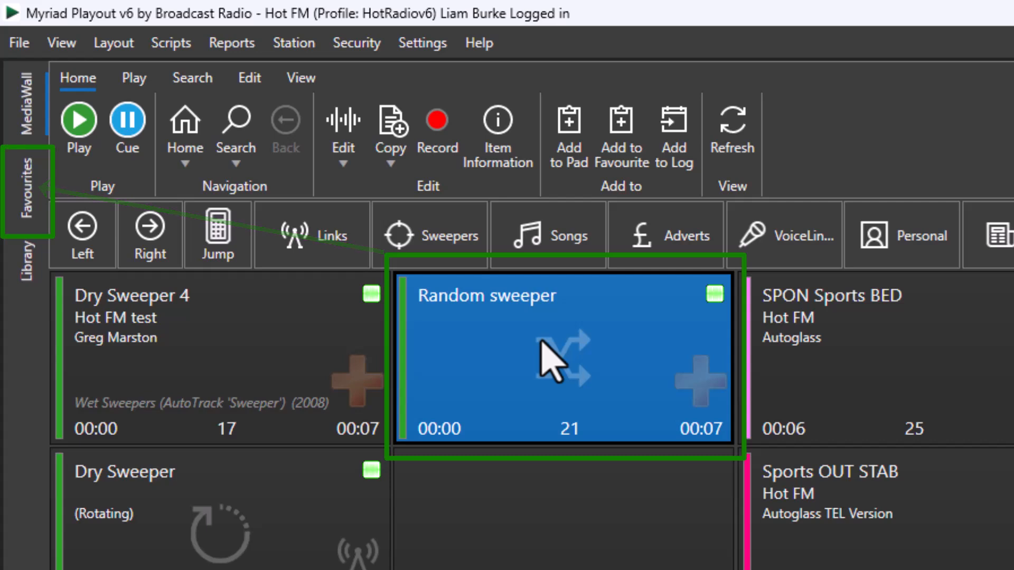
{"action": "mouse_move", "coordinate": [549, 360]}
{"action": "left_mouse_down"}
{"action": "mouse_move", "coordinate": [49, 219]}
{"action": "mouse_move", "coordinate": [36, 204]}
{"action": "left_mouse_up"}
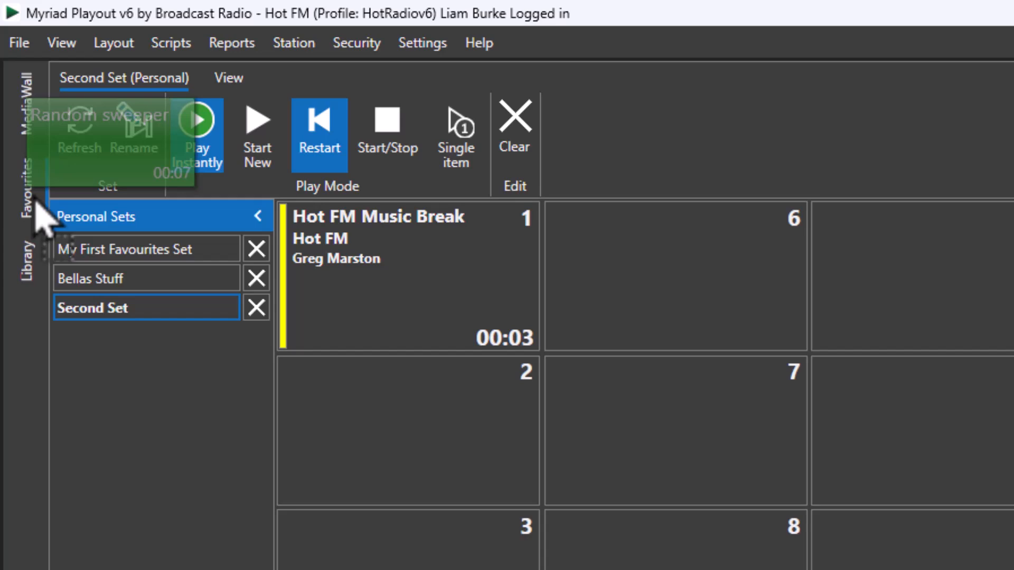
{"action": "left_click_drag", "start_coordinate": [36, 203], "coordinate": [350, 451]}
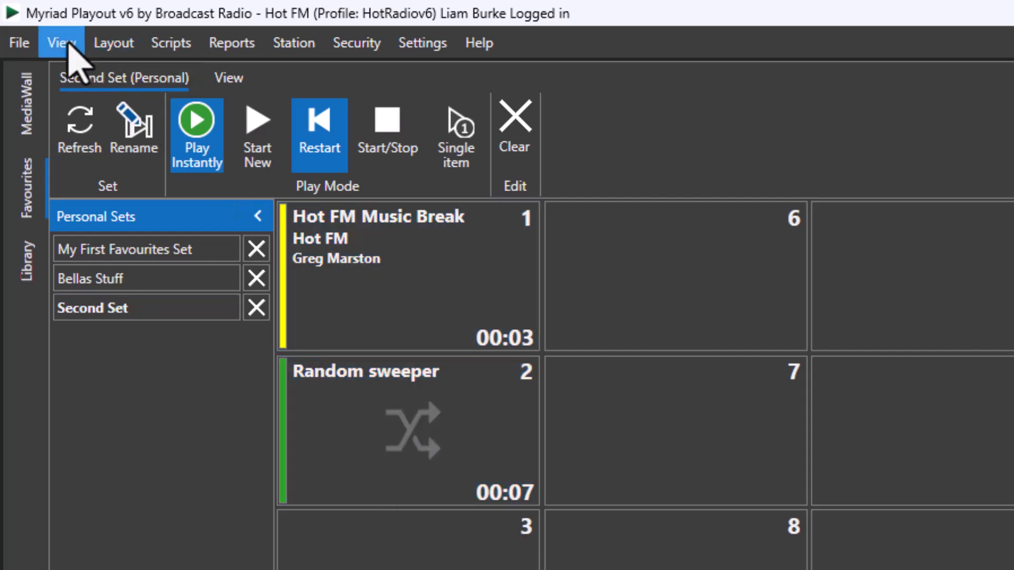
Display the Media Browser, add Mixed Sweeper 1 to slot 3 and Dry Sweeper 1 to slot 4 of Second Set, and close the browser
{"action": "left_click", "coordinate": [66, 42]}
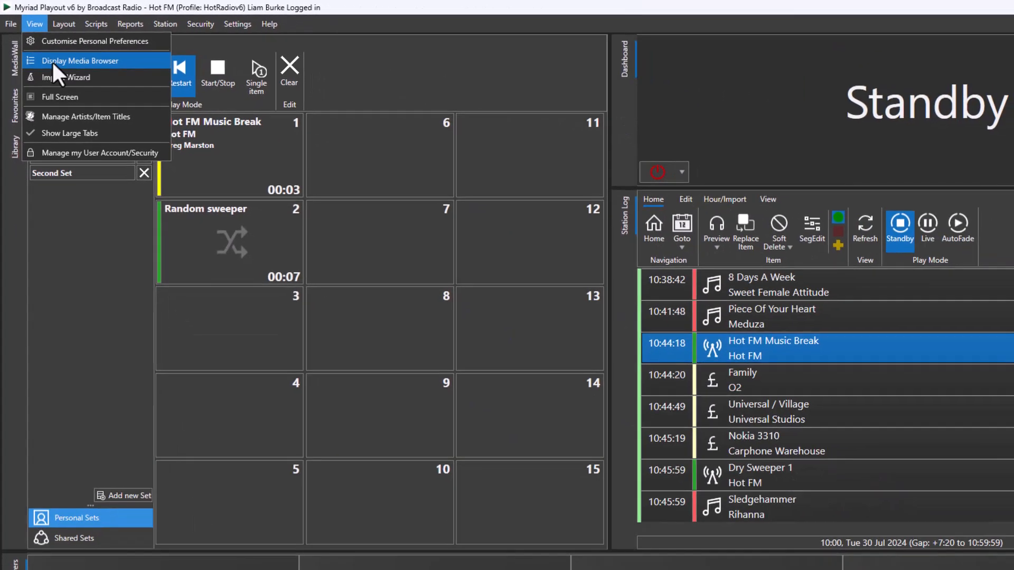
{"action": "left_click", "coordinate": [95, 111]}
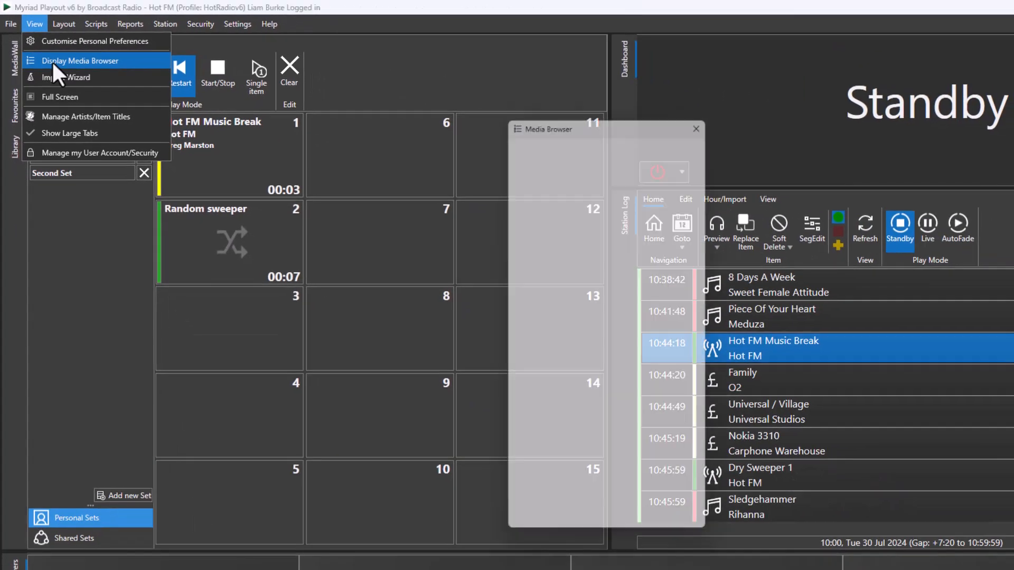
{"action": "left_click_drag", "start_coordinate": [581, 336], "coordinate": [211, 344]}
{"action": "left_click_drag", "start_coordinate": [525, 412], "coordinate": [231, 411]}
{"action": "left_click", "coordinate": [706, 116]}
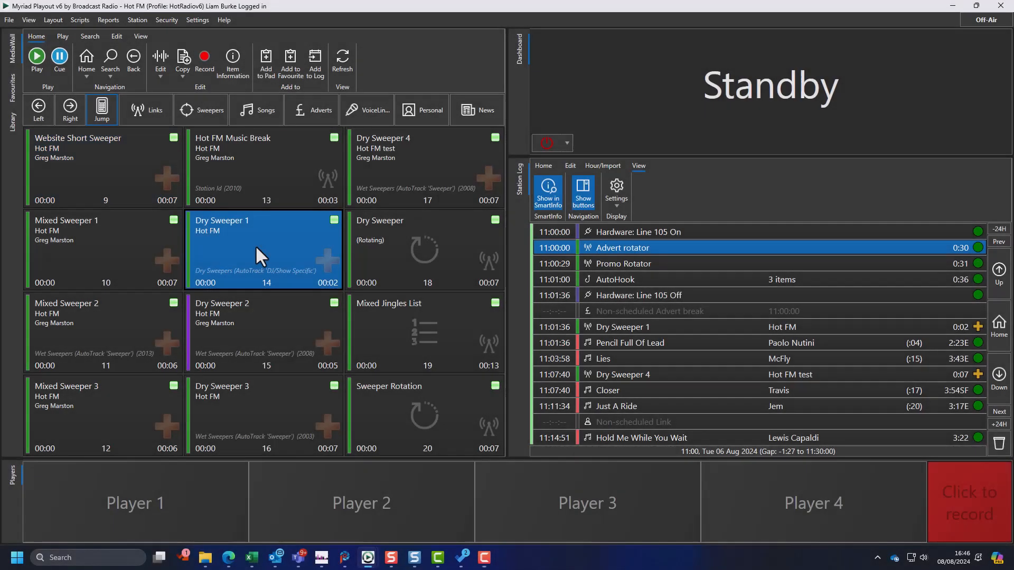
Add Dry Sweeper 1 from the MediaWall to the first available favourite
{"action": "right_click", "coordinate": [251, 241]}
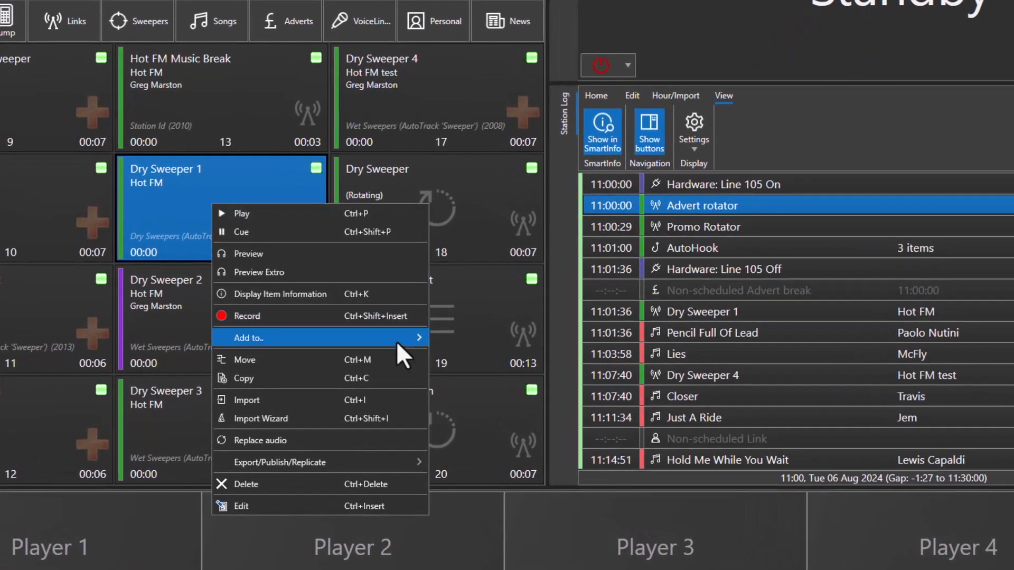
{"action": "mouse_move", "coordinate": [398, 339]}
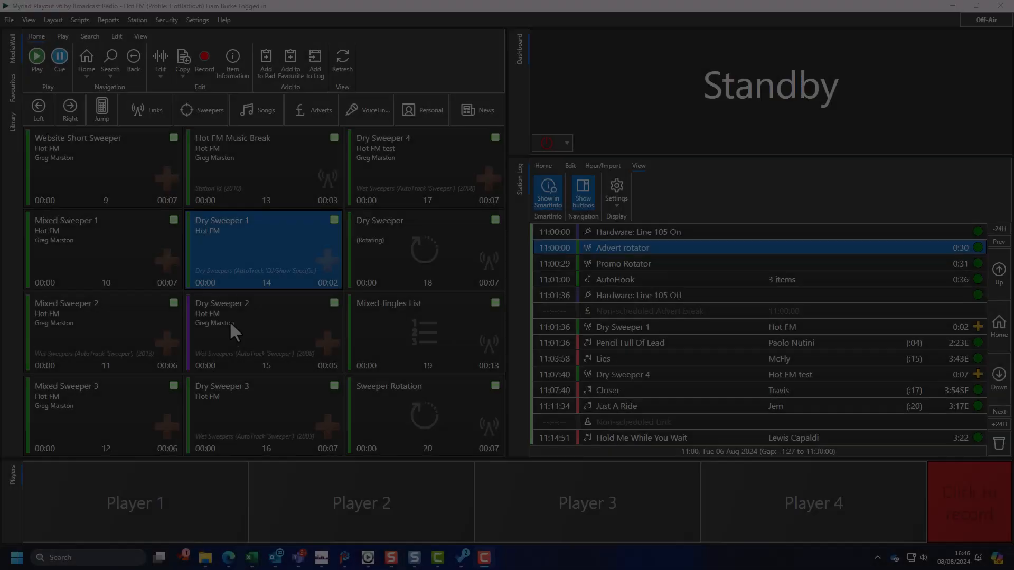
{"action": "left_click", "coordinate": [179, 308]}
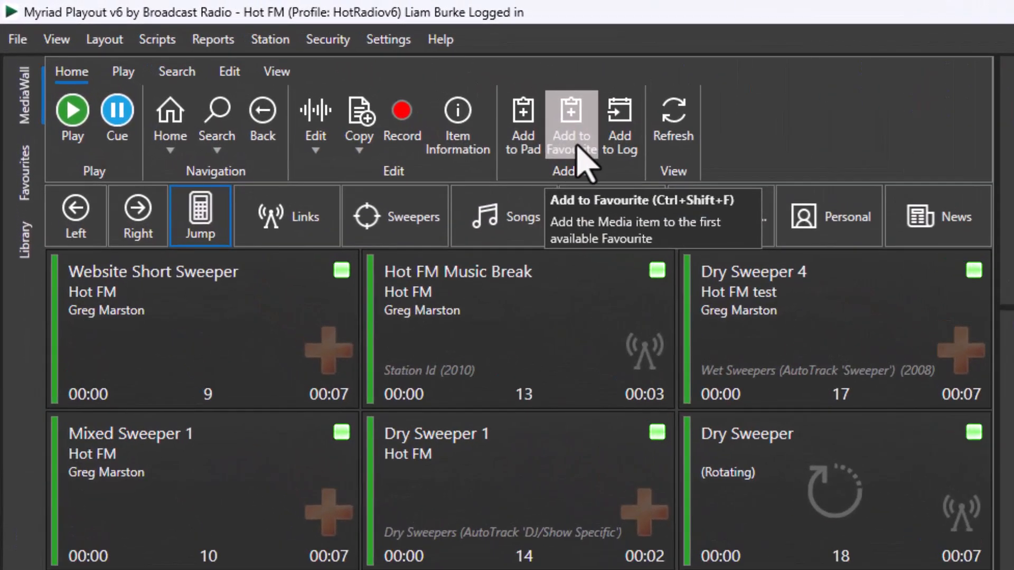
{"action": "left_click", "coordinate": [578, 146]}
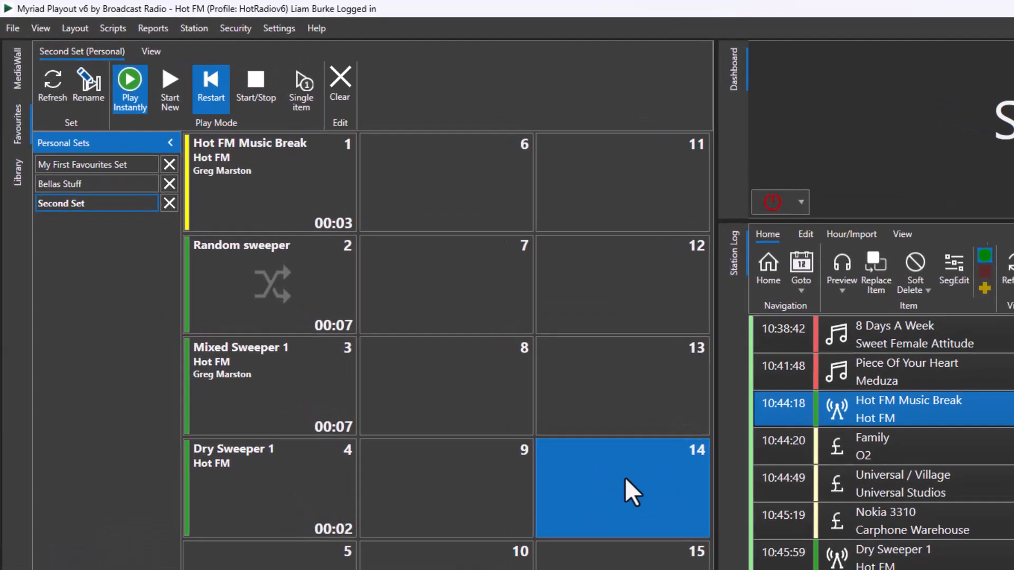
Clear the Dry Sweeper 1 item from slot 4 of Second Set
{"action": "left_click", "coordinate": [358, 82]}
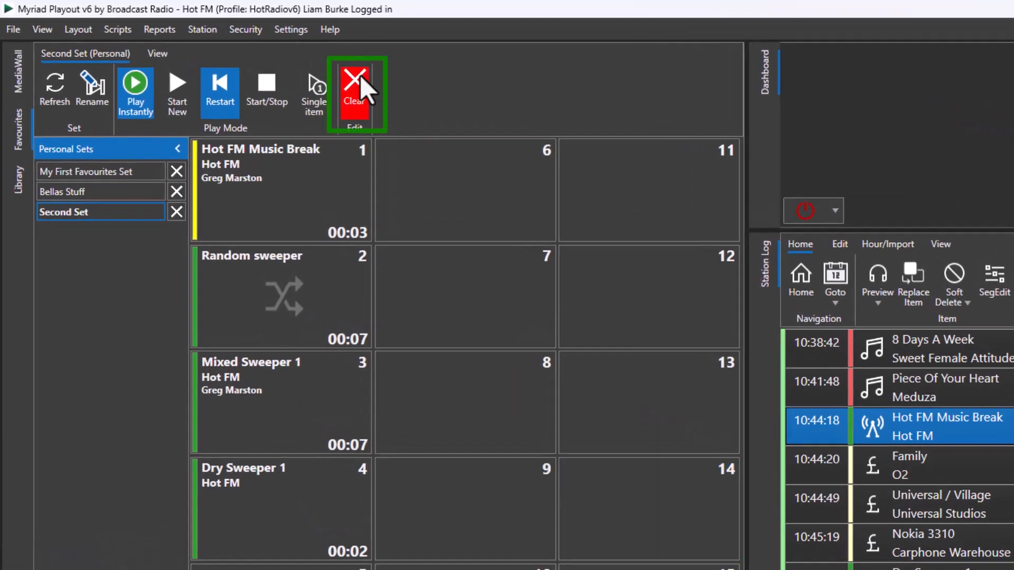
{"action": "left_click", "coordinate": [257, 496]}
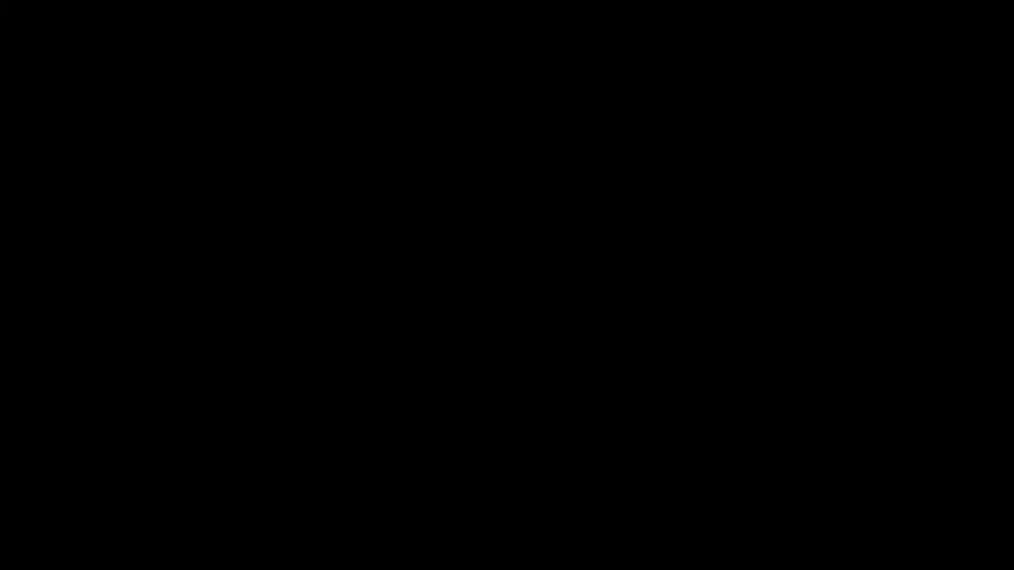
Open My First Favourites Set and play the Seperator item repeatedly in the Start New and Restart play modes
{"action": "left_click", "coordinate": [119, 172]}
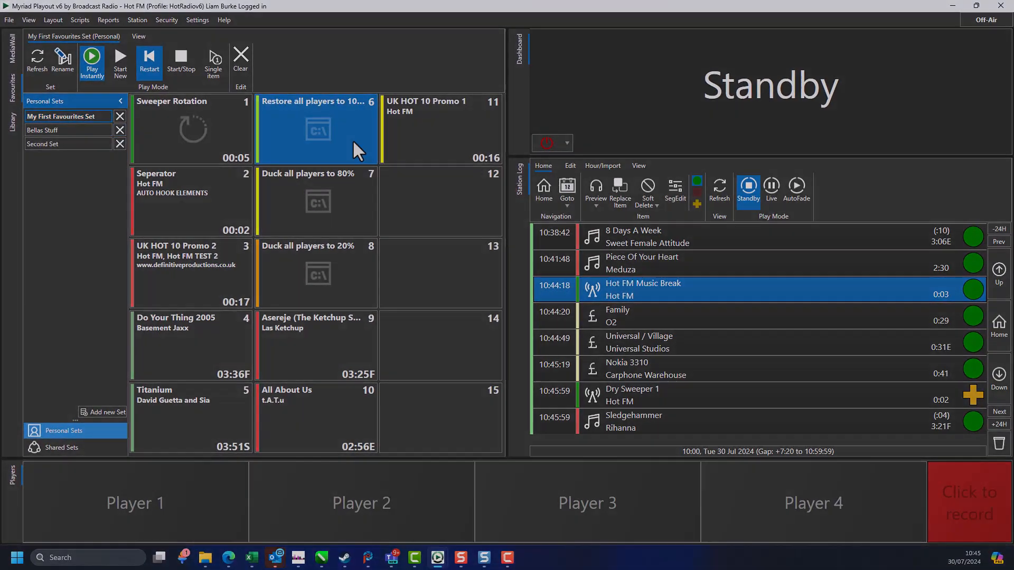
{"action": "left_click", "coordinate": [191, 196]}
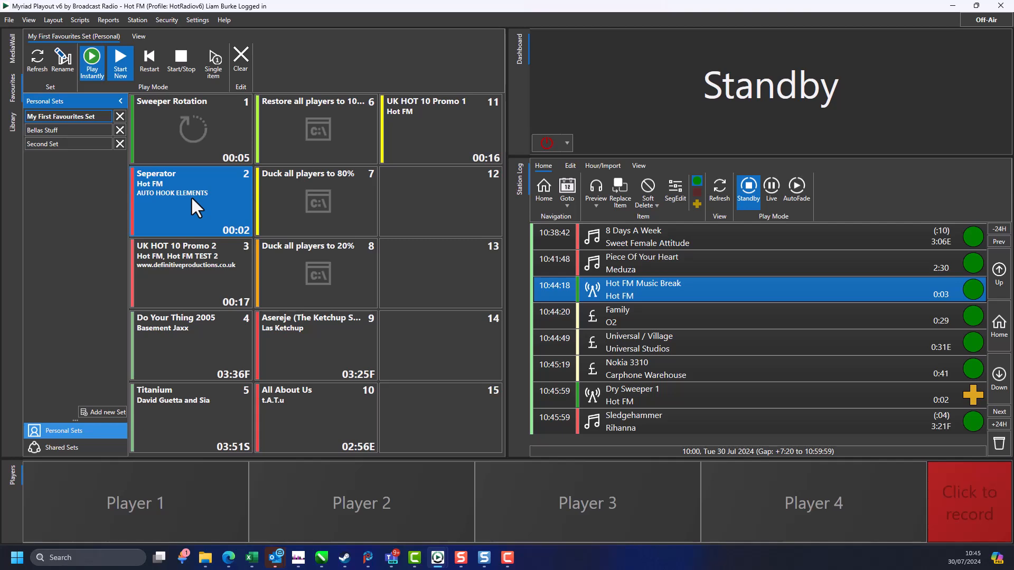
{"action": "left_click", "coordinate": [192, 195]}
{"action": "left_click", "coordinate": [191, 196]}
{"action": "left_click", "coordinate": [191, 196]}
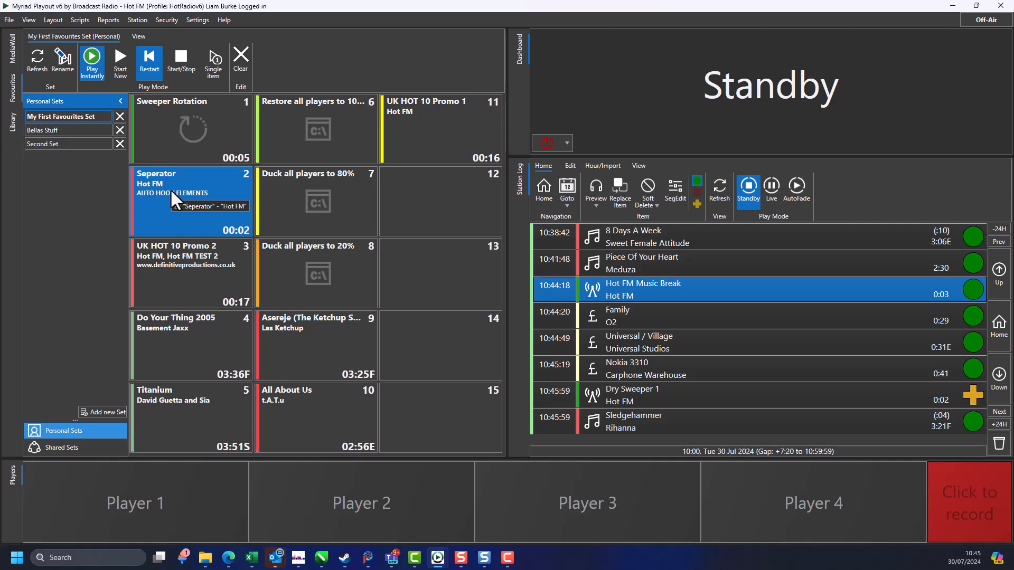
{"action": "left_click", "coordinate": [170, 188]}
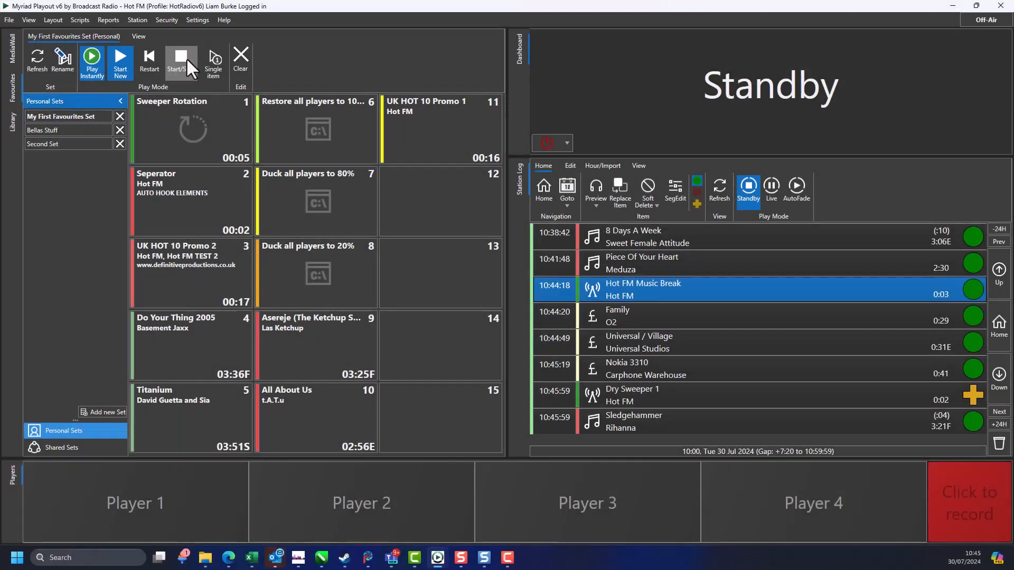
Set the play mode to Start/Stop and use the Seperator item to start and stop playback
{"action": "left_click", "coordinate": [186, 59]}
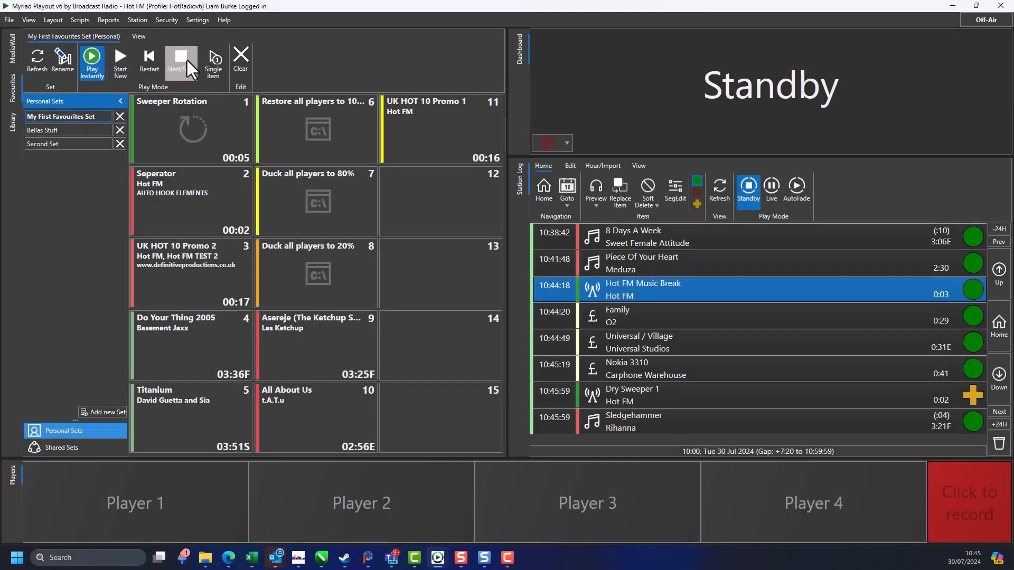
{"action": "left_click", "coordinate": [194, 213]}
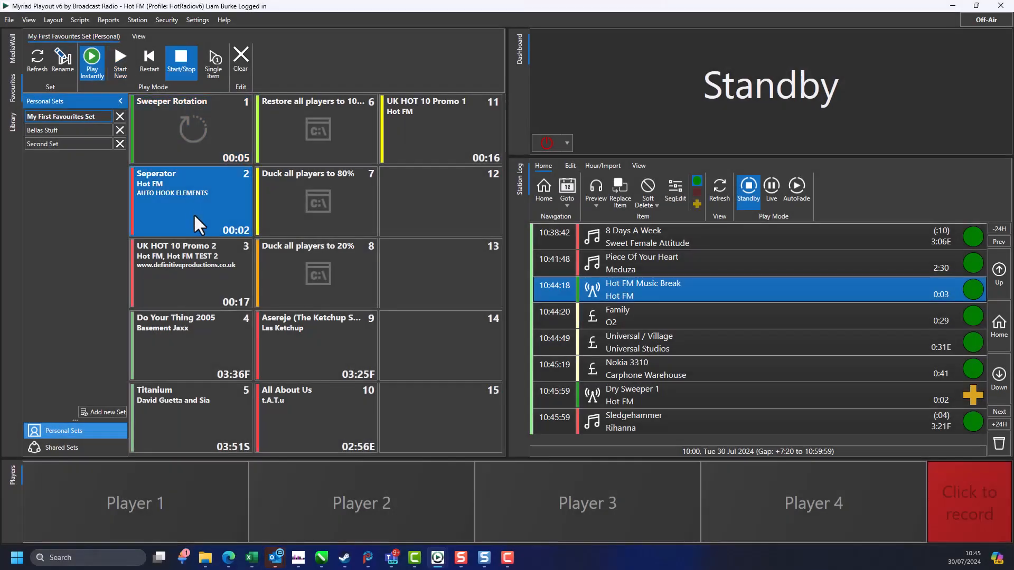
{"action": "left_click", "coordinate": [187, 197]}
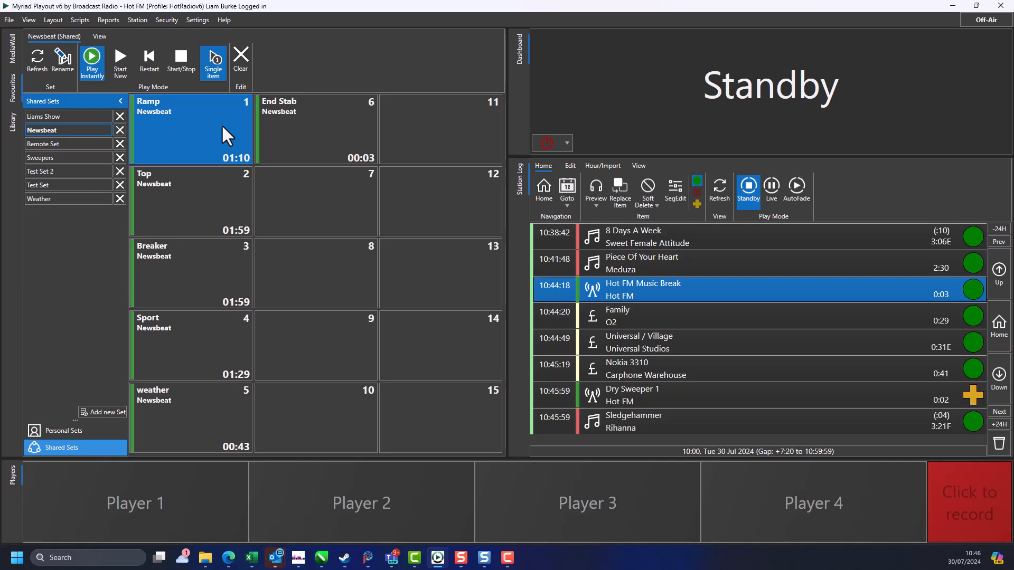
Play the Ramp item from the shared Newsbeat set in Single item mode and open the first shared set
{"action": "left_click", "coordinate": [221, 125]}
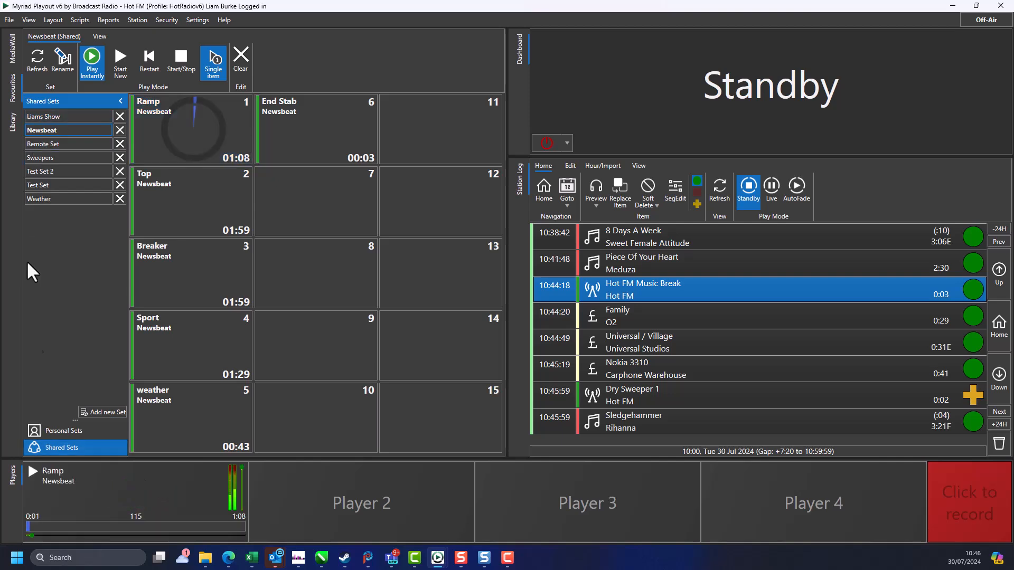
{"action": "left_click", "coordinate": [68, 117]}
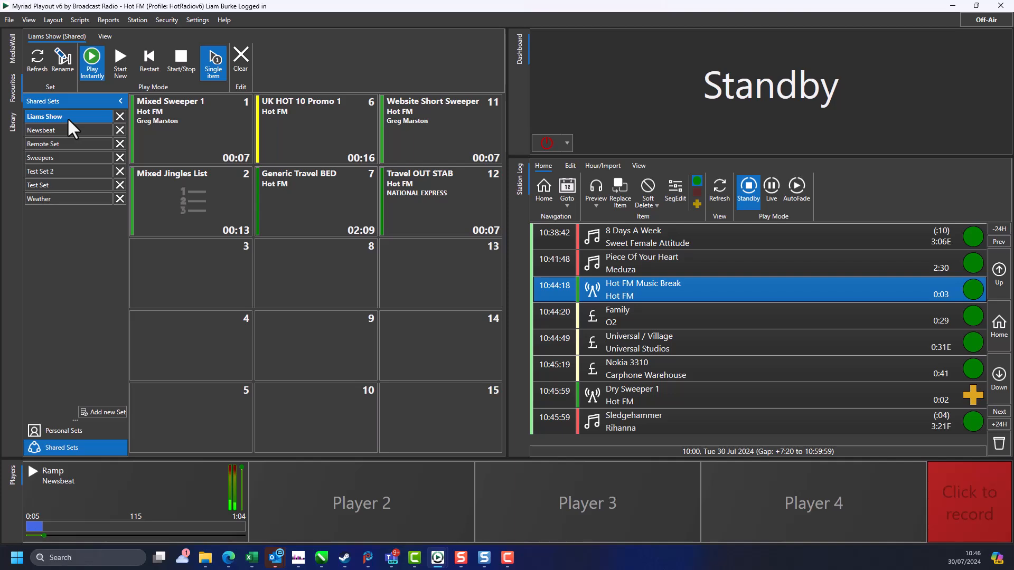
Play the Mixed Sweeper 1 item from slot 1 of the first shared set in Single item mode
{"action": "left_click", "coordinate": [193, 145]}
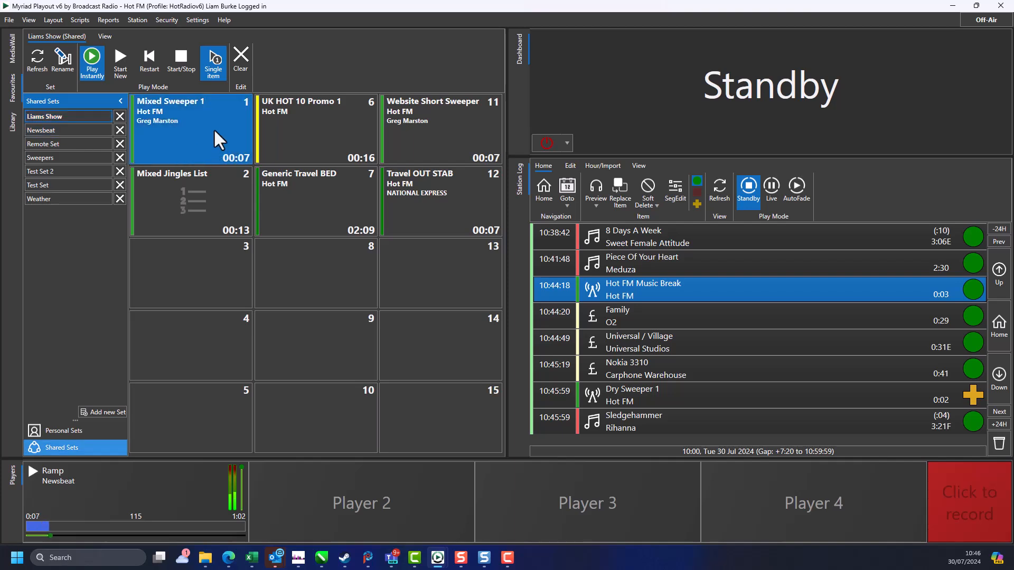
{"action": "left_click", "coordinate": [214, 131]}
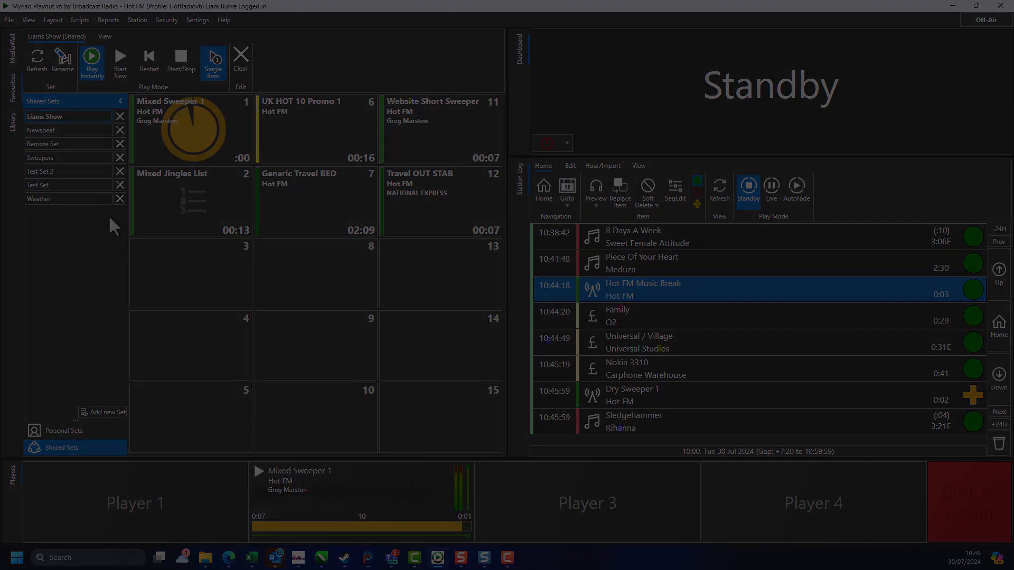
Set the number of columns in the shared set's grid to 4
{"action": "left_click", "coordinate": [104, 36]}
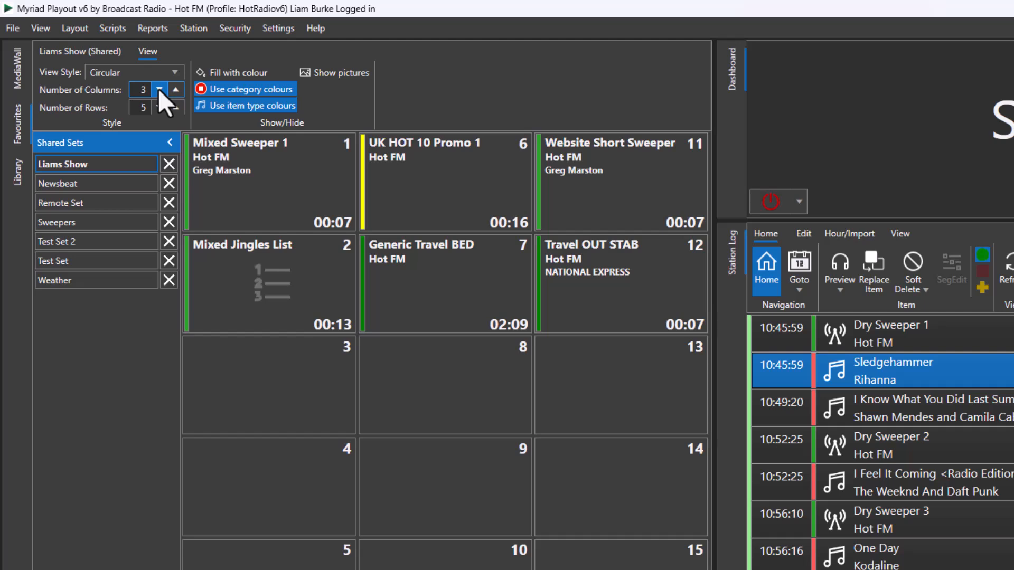
{"action": "left_click", "coordinate": [175, 89]}
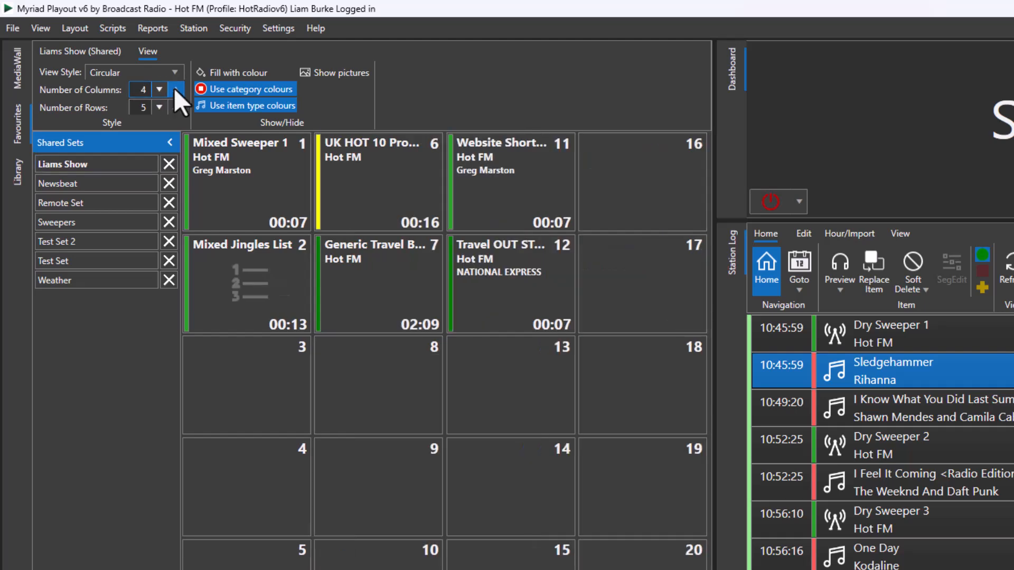
Try filling the set's items with colour and turn it off again, doing the same with showing their pictures
{"action": "left_click", "coordinate": [238, 69]}
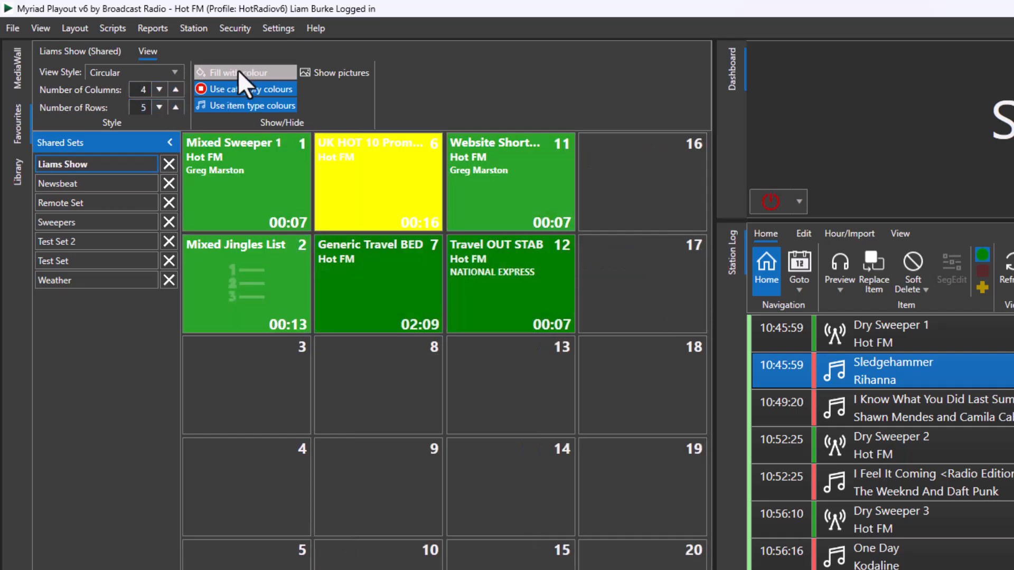
{"action": "left_click", "coordinate": [239, 69]}
{"action": "left_click", "coordinate": [318, 72]}
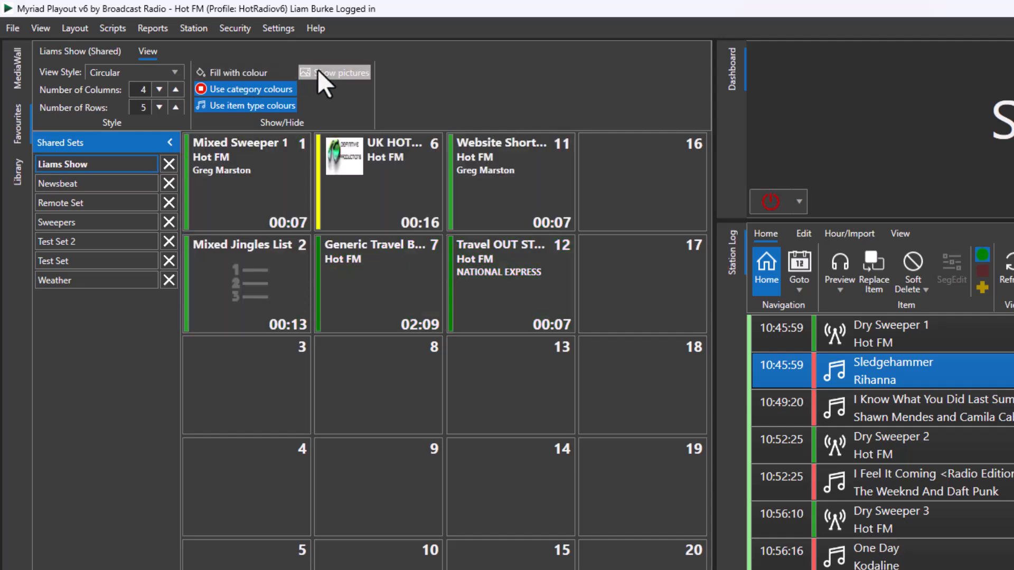
{"action": "left_click", "coordinate": [318, 71]}
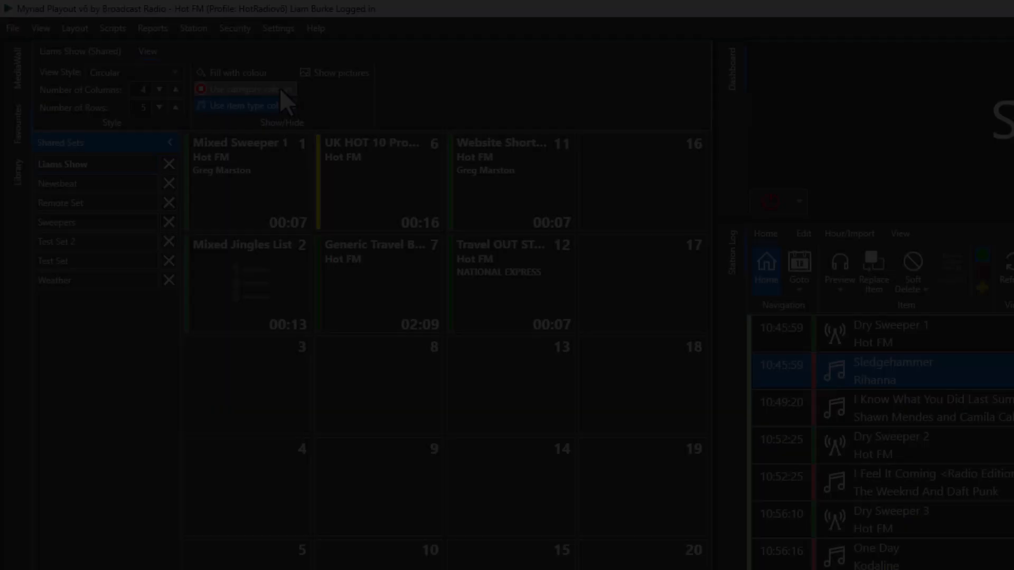